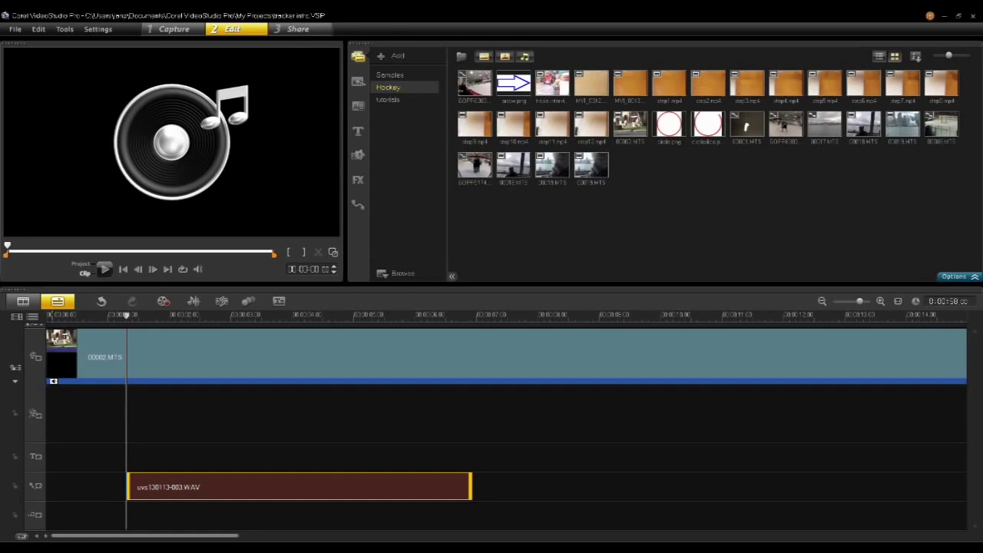
Scrub the 00002.MTS footage and preview the frame at about 00:00:07.
{"action": "left_click_drag", "start_coordinate": [128, 321], "coordinate": [181, 321]}
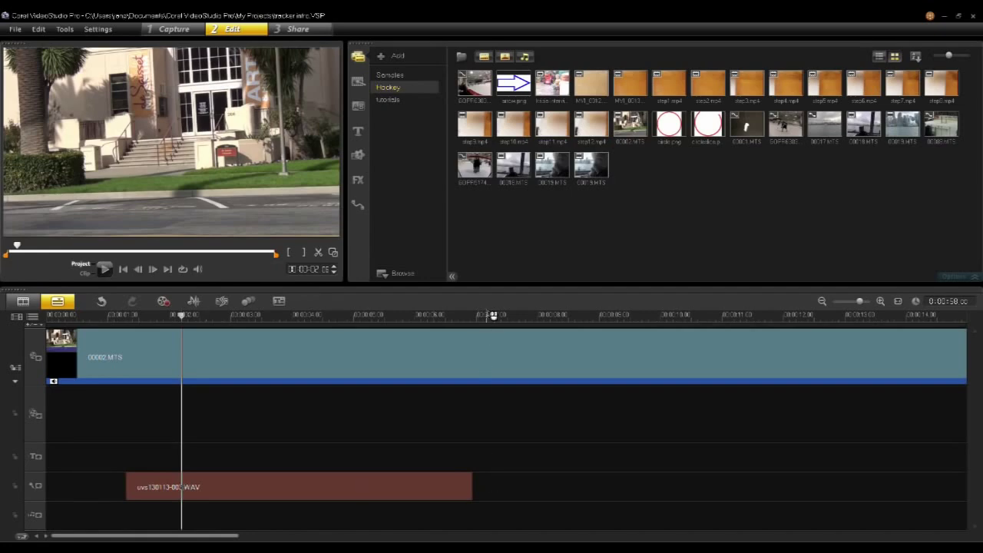
{"action": "left_click", "coordinate": [487, 315]}
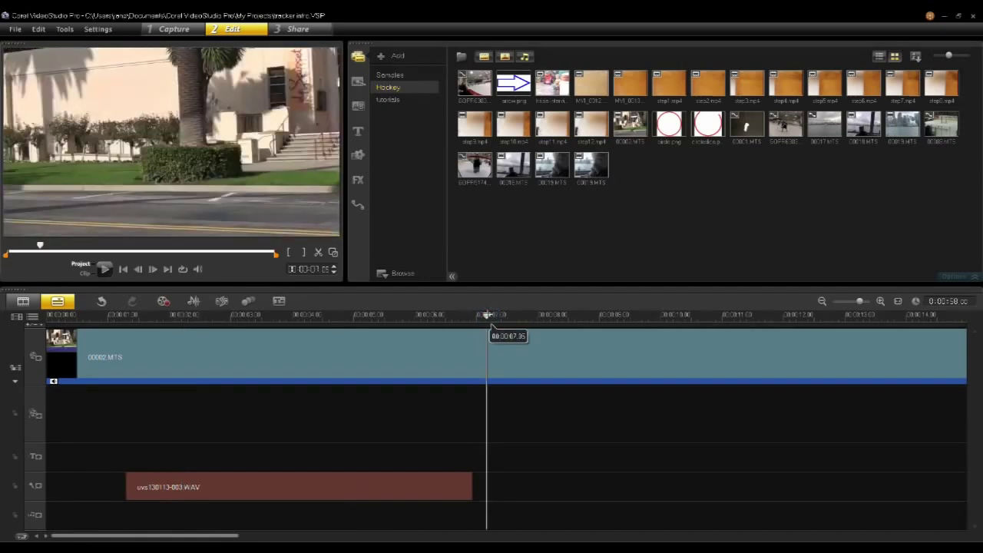
{"action": "left_click", "coordinate": [162, 301]}
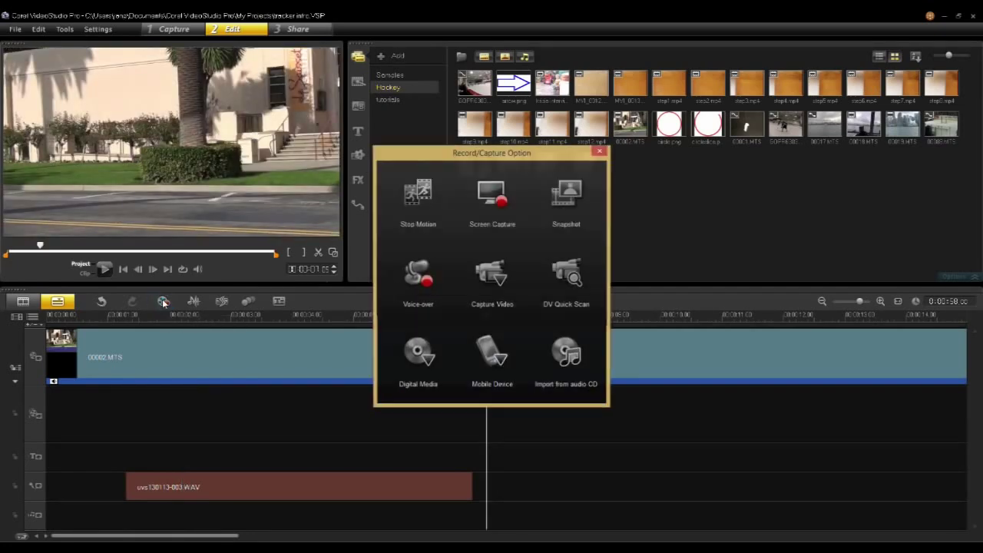
{"action": "left_click", "coordinate": [421, 289]}
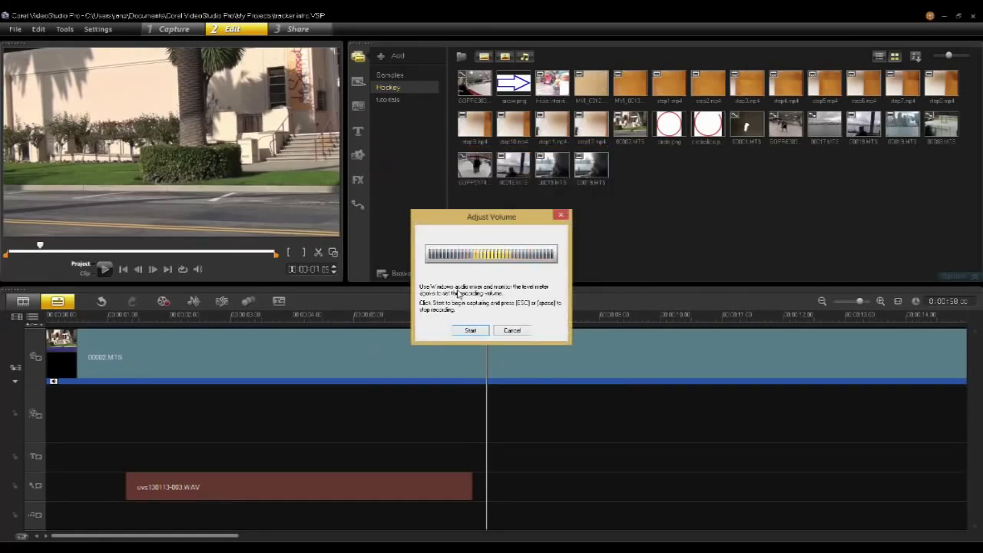
{"action": "left_click", "coordinate": [515, 331]}
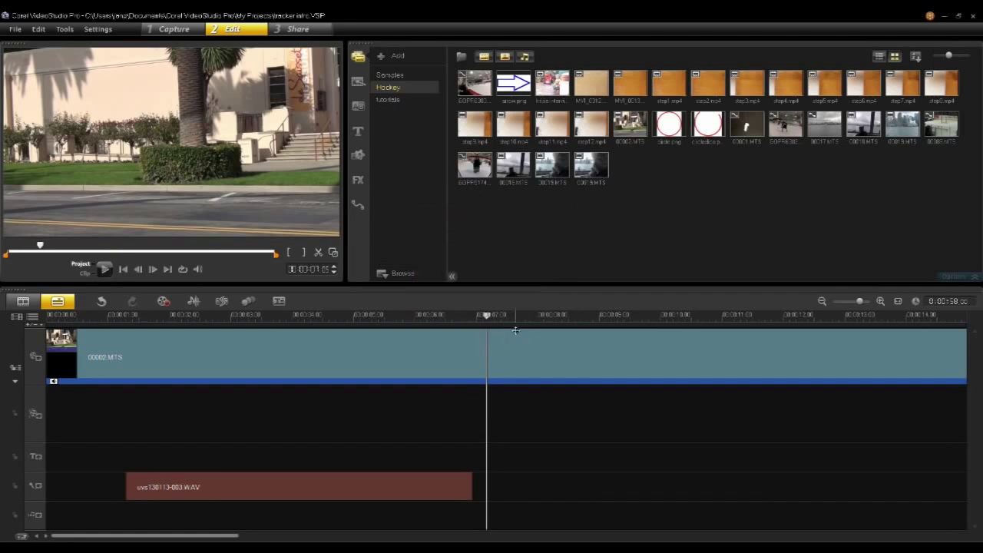
Select the uvs130113-003.WAV voice-over clip and load it into the Subtitle Editor.
{"action": "left_click", "coordinate": [199, 486]}
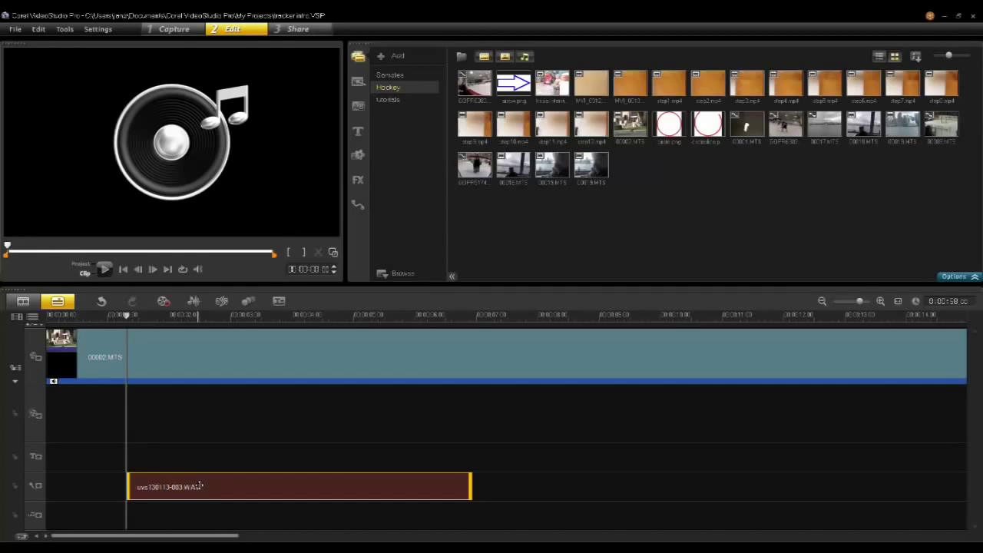
{"action": "left_click", "coordinate": [279, 302]}
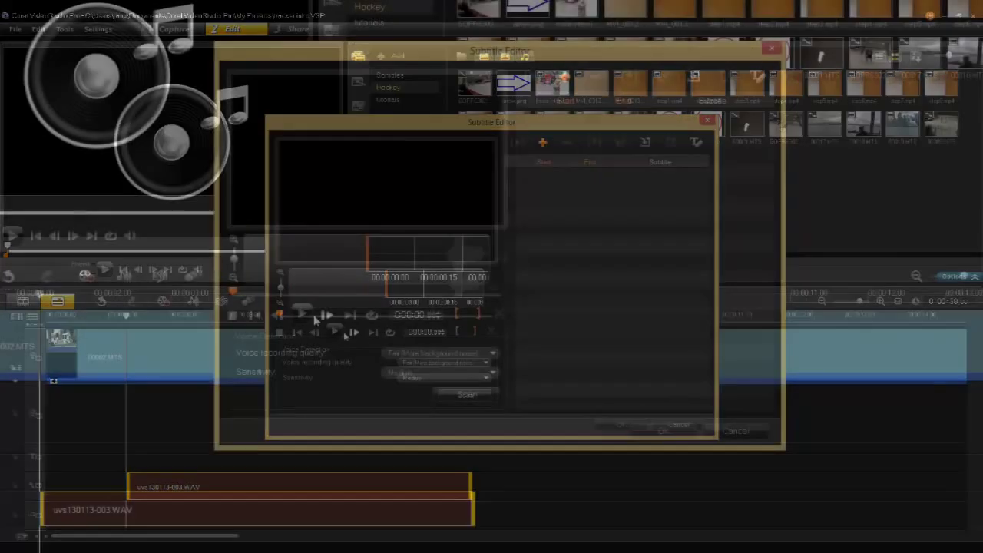
{"action": "mouse_move", "coordinate": [232, 293]}
{"action": "left_mouse_down"}
{"action": "mouse_move", "coordinate": [415, 297]}
{"action": "mouse_move", "coordinate": [323, 306]}
{"action": "mouse_move", "coordinate": [235, 295]}
{"action": "left_mouse_up"}
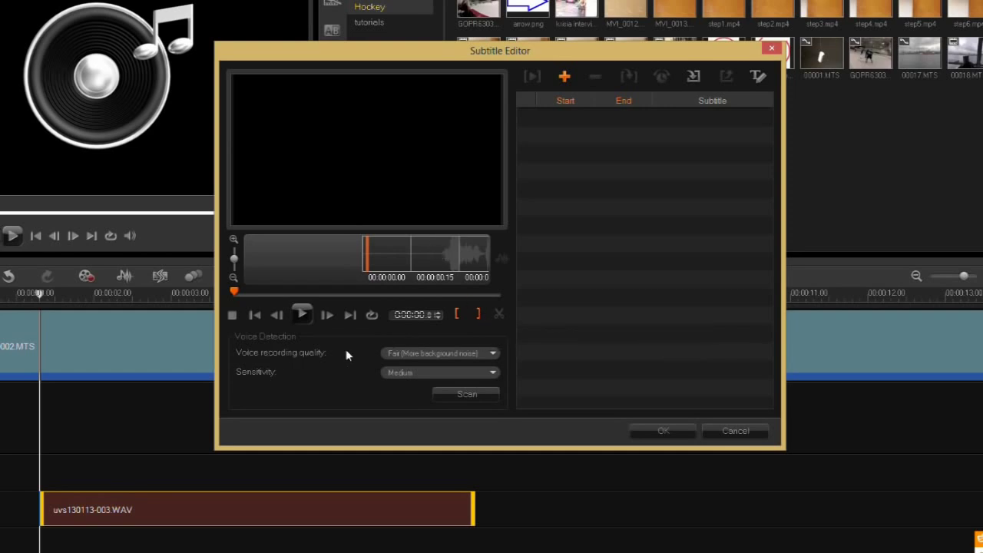
Scan the voice-over with Fair recording quality and High sensitivity to detect subtitles.
{"action": "left_click", "coordinate": [416, 354]}
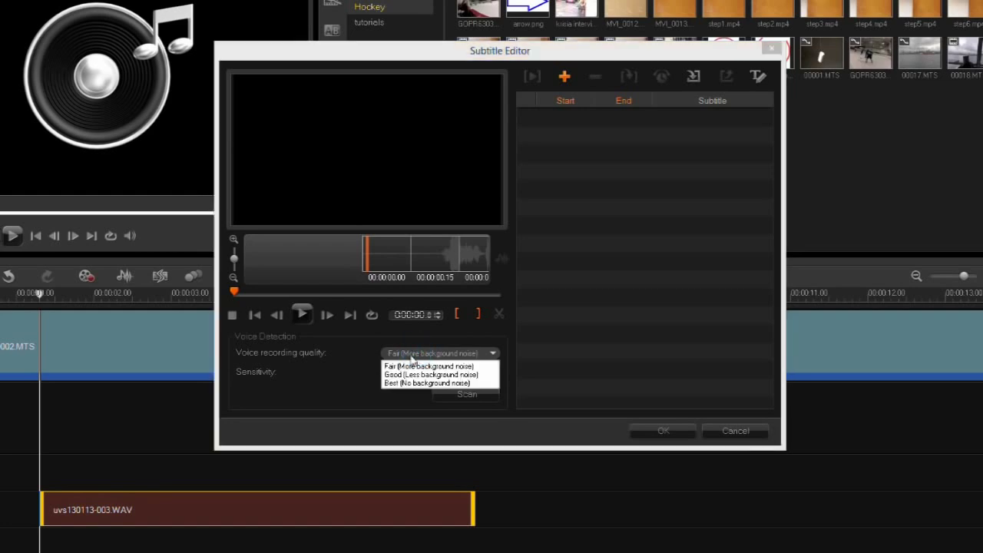
{"action": "left_click", "coordinate": [325, 376]}
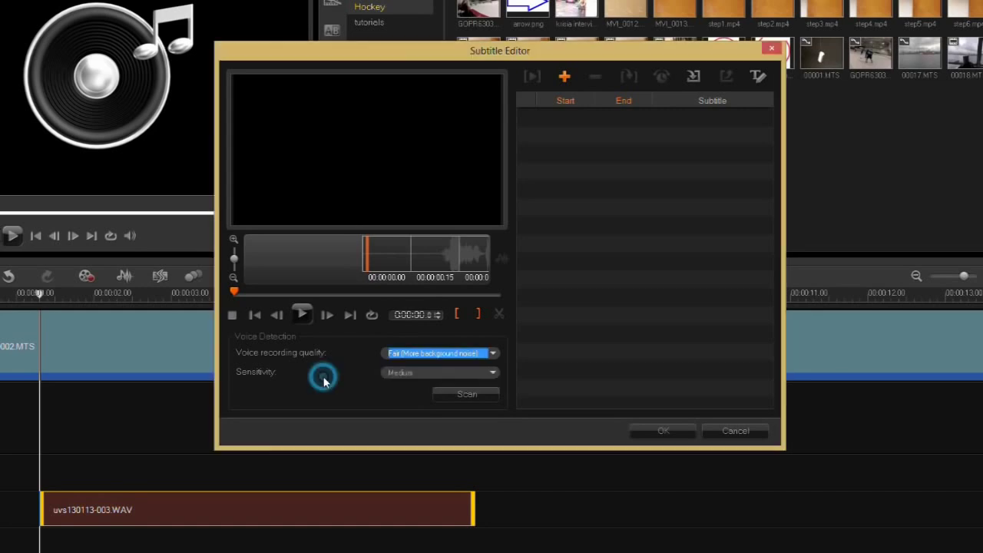
{"action": "left_click", "coordinate": [413, 374]}
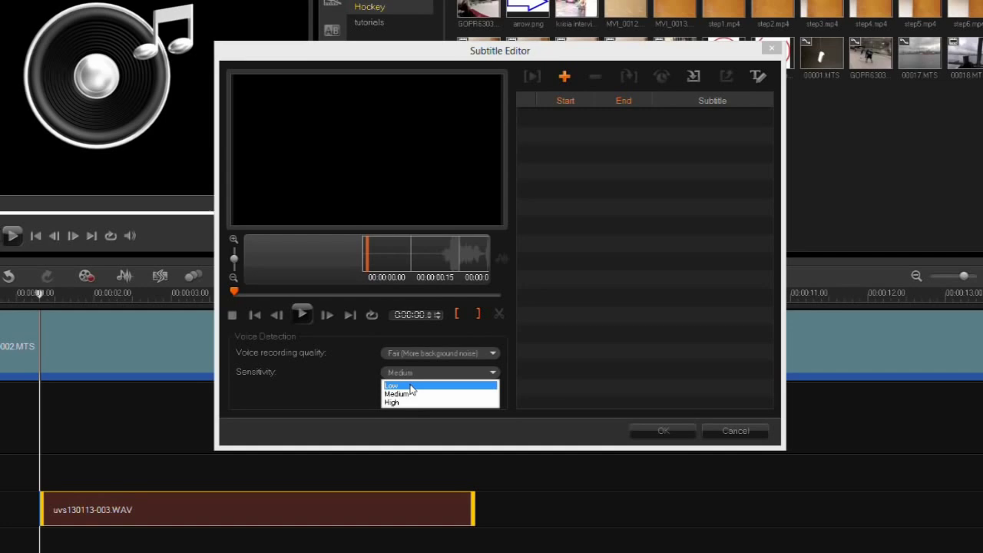
{"action": "left_click", "coordinate": [396, 402]}
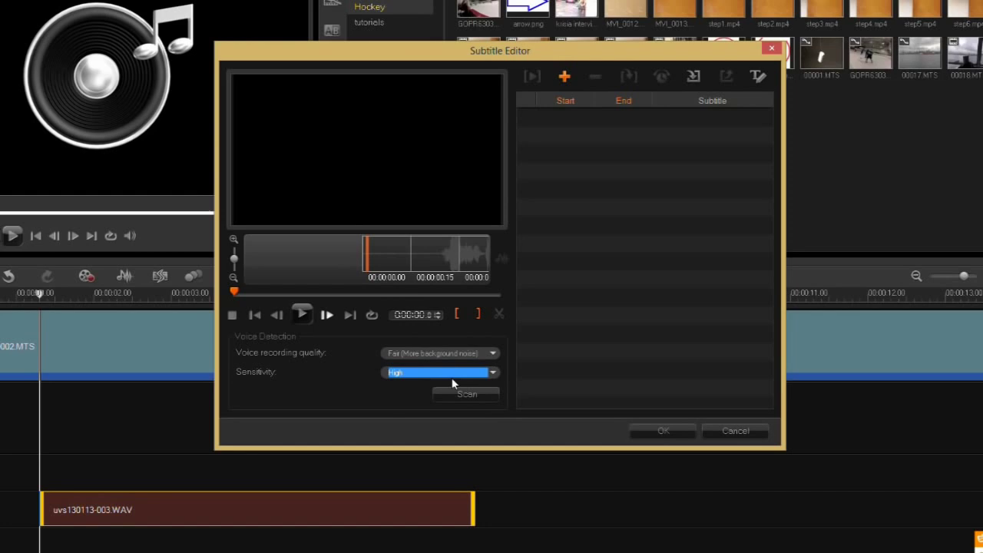
{"action": "left_click", "coordinate": [469, 396]}
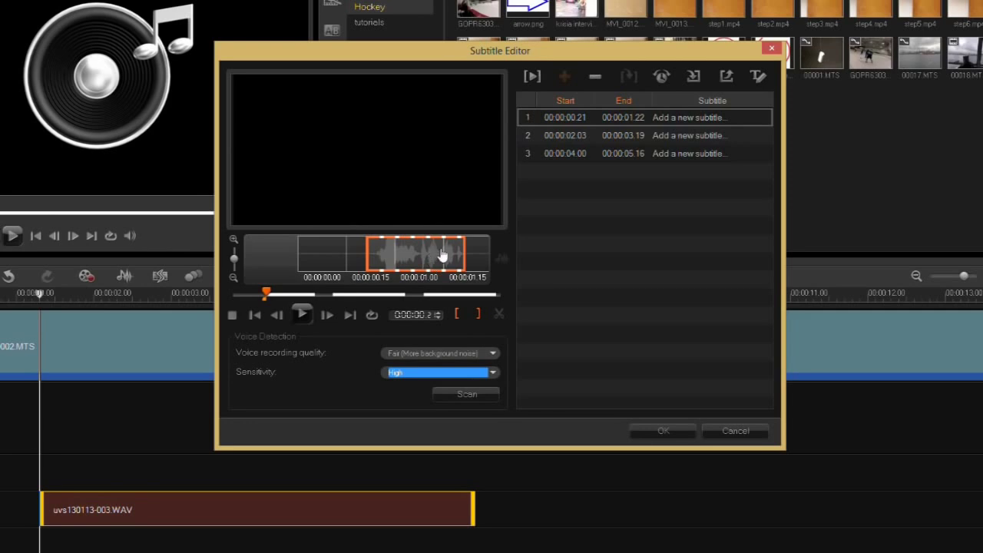
Replace the three detected subtitles' placeholder text with 1, 2 and 3.
{"action": "left_click", "coordinate": [672, 118]}
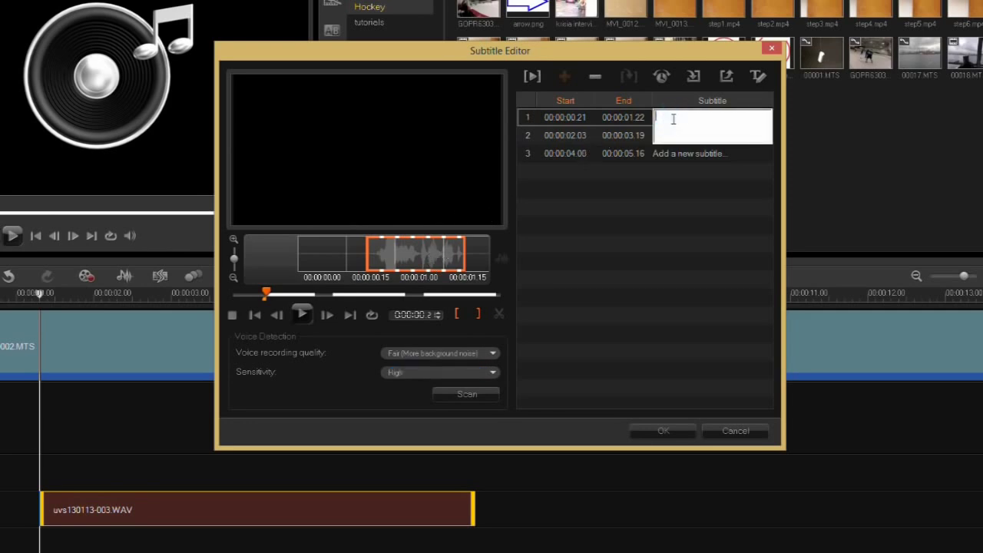
{"action": "type", "text": "I"}
{"action": "left_click", "coordinate": [716, 161]}
{"action": "left_click", "coordinate": [687, 135]}
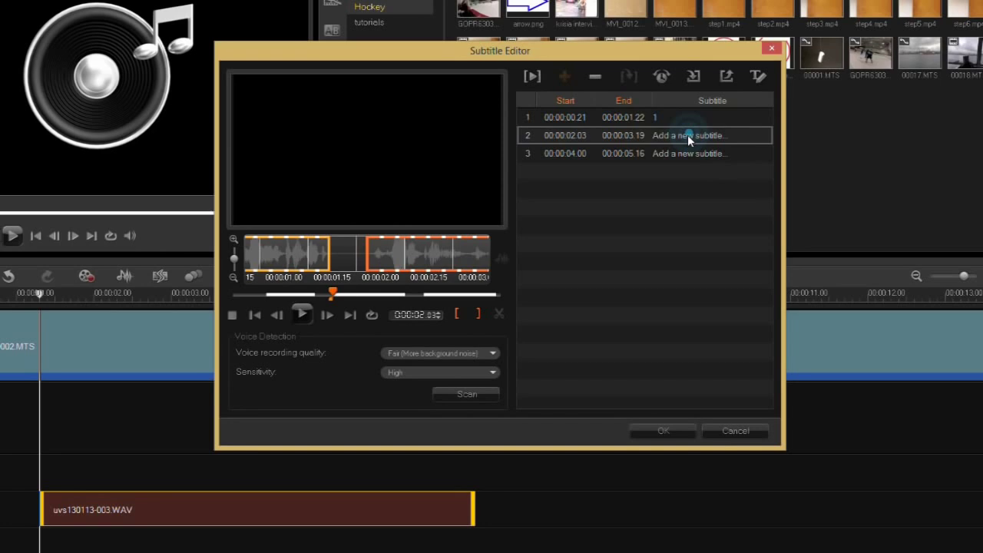
{"action": "left_click", "coordinate": [687, 135]}
{"action": "type", "text": "2"}
{"action": "left_click", "coordinate": [686, 182]}
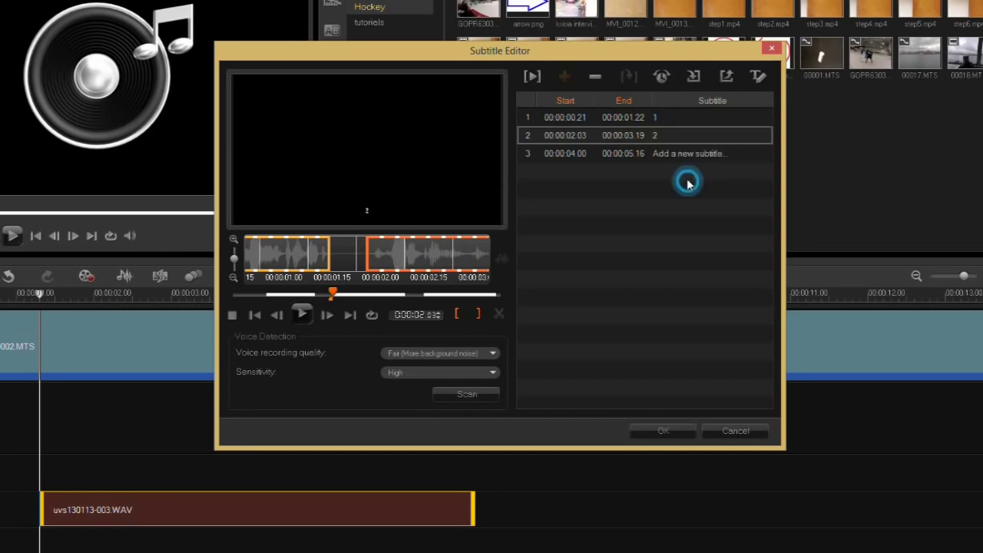
{"action": "left_click", "coordinate": [681, 160]}
{"action": "left_click", "coordinate": [682, 157]}
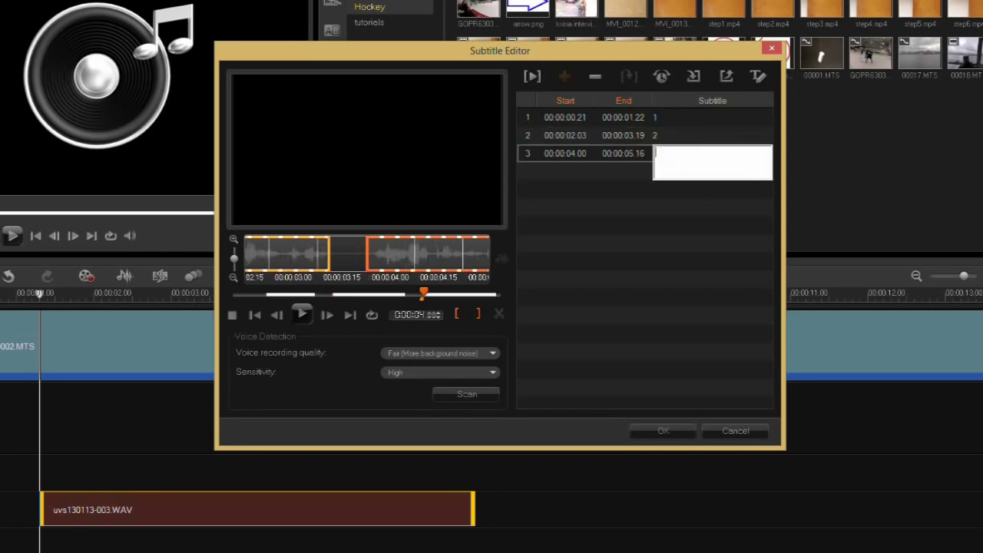
{"action": "type", "text": "3"}
{"action": "left_click", "coordinate": [691, 219]}
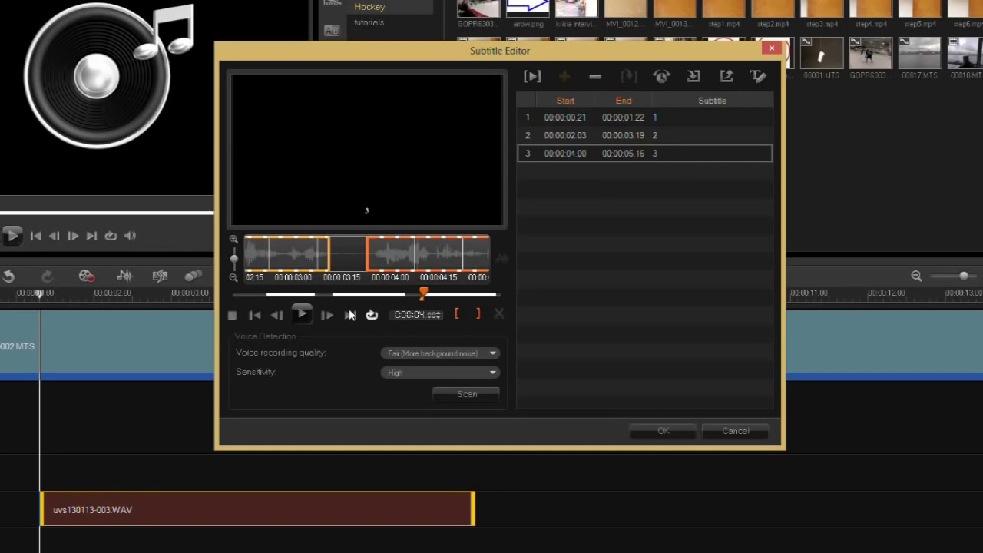
{"action": "left_click", "coordinate": [255, 315]}
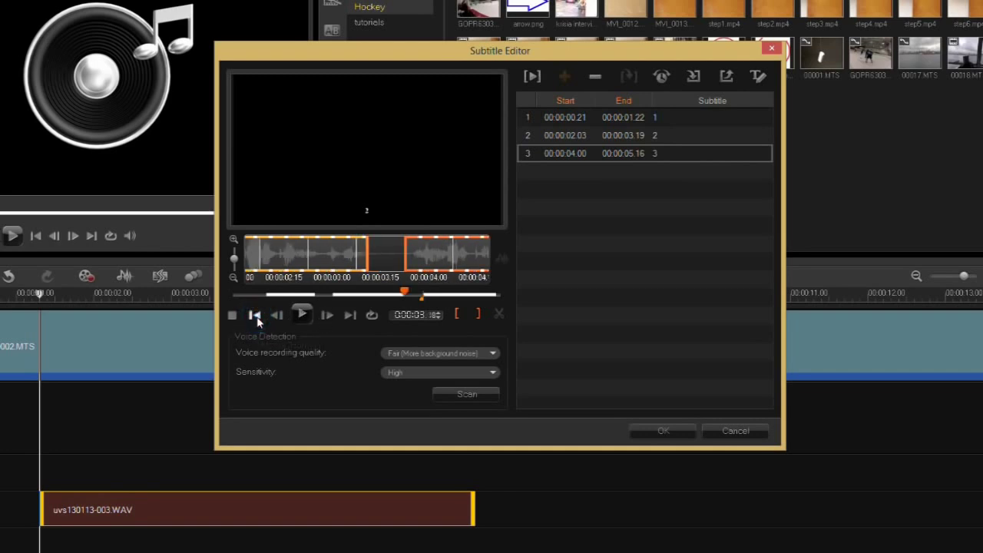
{"action": "left_click", "coordinate": [255, 315]}
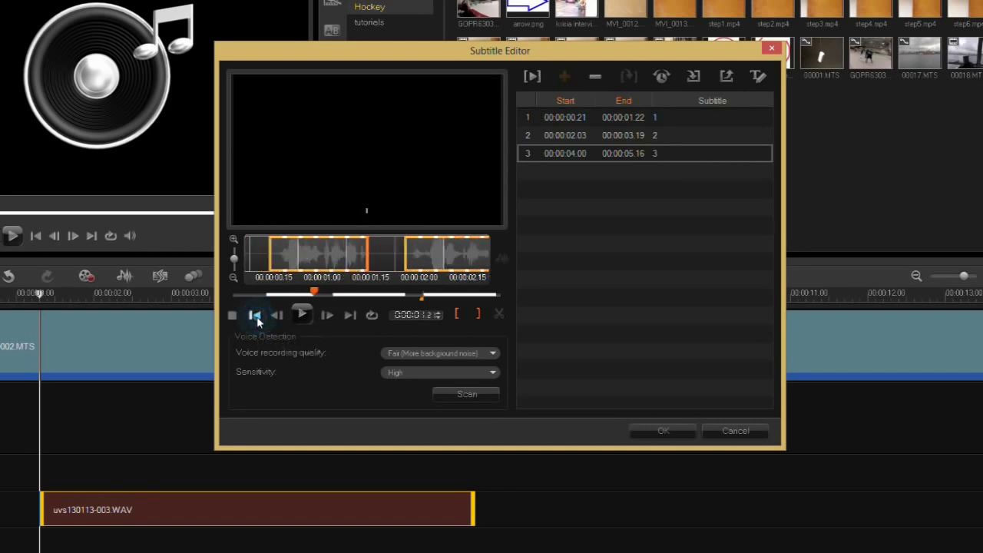
{"action": "left_click", "coordinate": [255, 314]}
{"action": "left_click", "coordinate": [255, 315]}
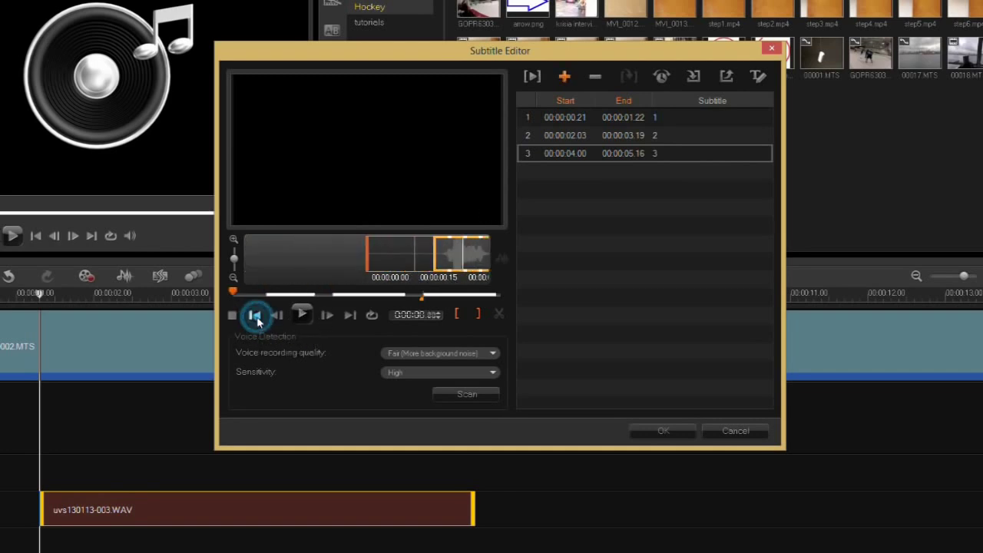
{"action": "left_click", "coordinate": [302, 315]}
Drag the end of subtitle 1 out to 00:00:01.27 and subtitle 2 to 00:00:03.22.
{"action": "left_click_drag", "start_coordinate": [234, 296], "coordinate": [310, 298]}
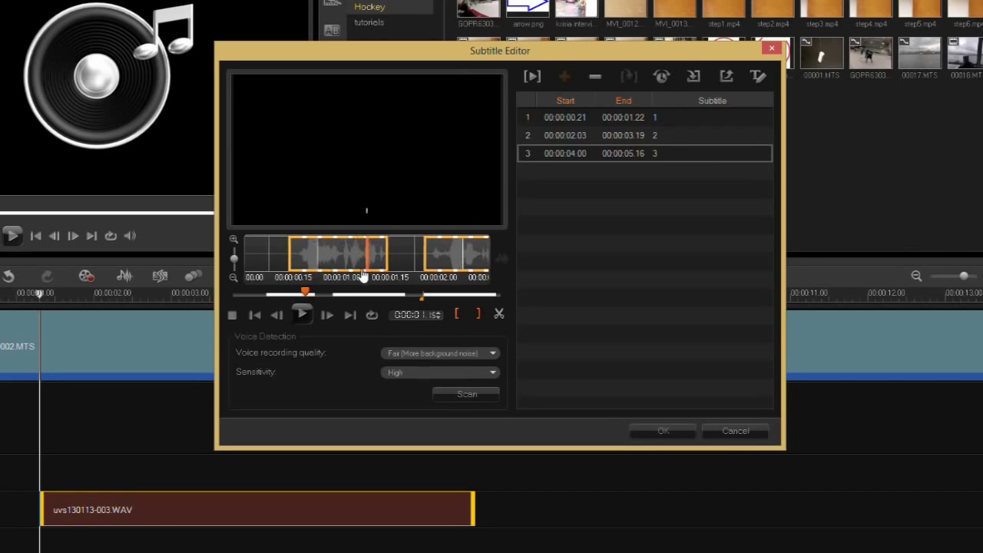
{"action": "left_click_drag", "start_coordinate": [308, 298], "coordinate": [301, 297]}
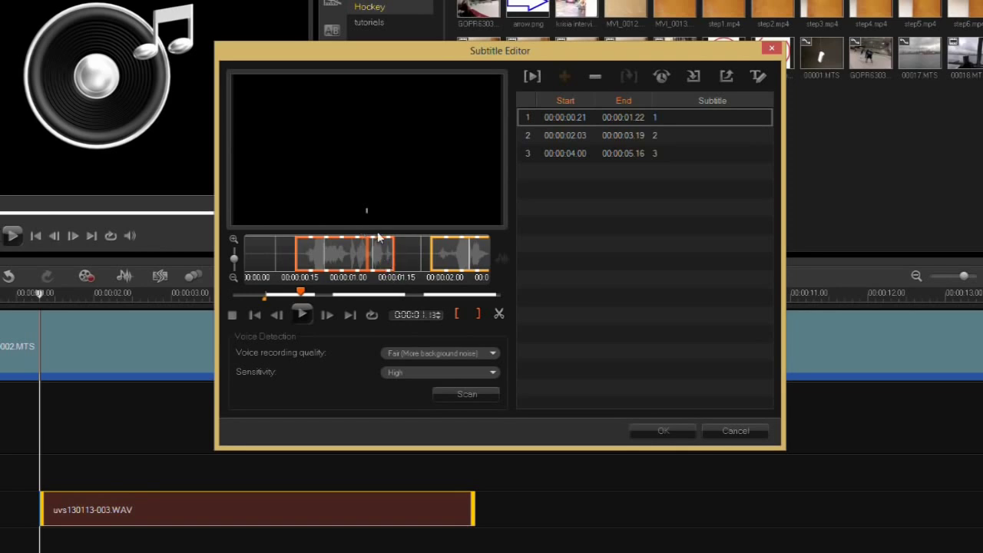
{"action": "left_click_drag", "start_coordinate": [393, 252], "coordinate": [410, 253]}
{"action": "left_click_drag", "start_coordinate": [299, 297], "coordinate": [375, 295]}
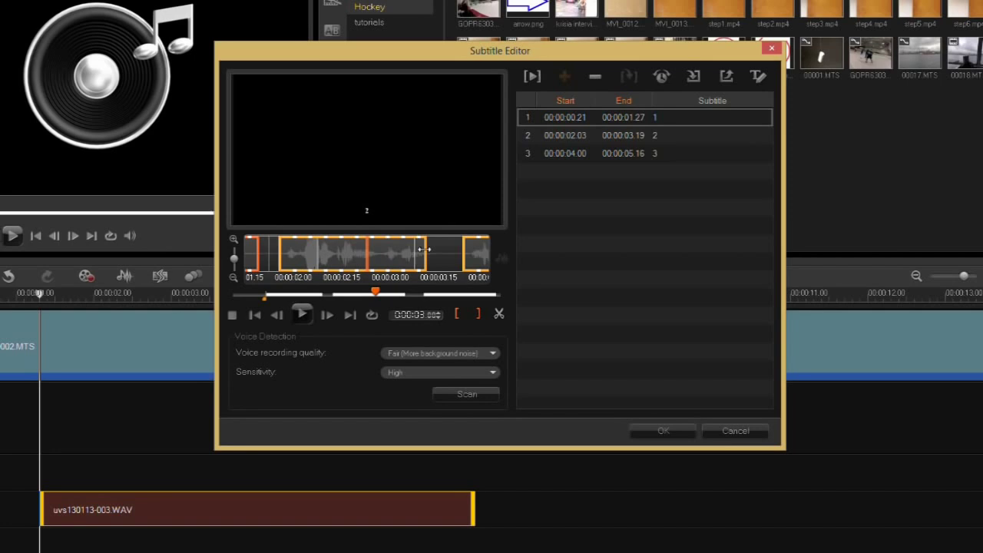
{"action": "left_click_drag", "start_coordinate": [424, 249], "coordinate": [435, 249]}
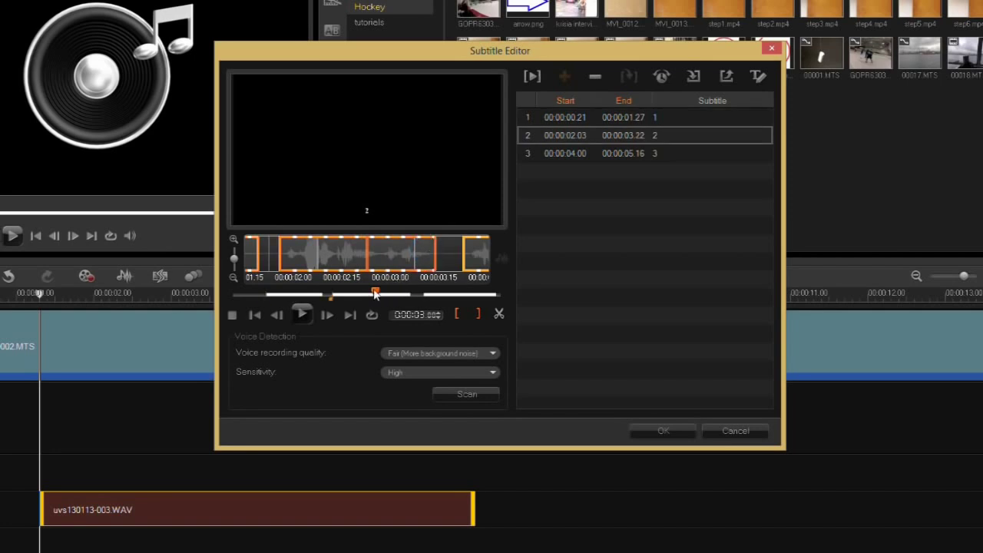
{"action": "left_click_drag", "start_coordinate": [375, 295], "coordinate": [453, 301]}
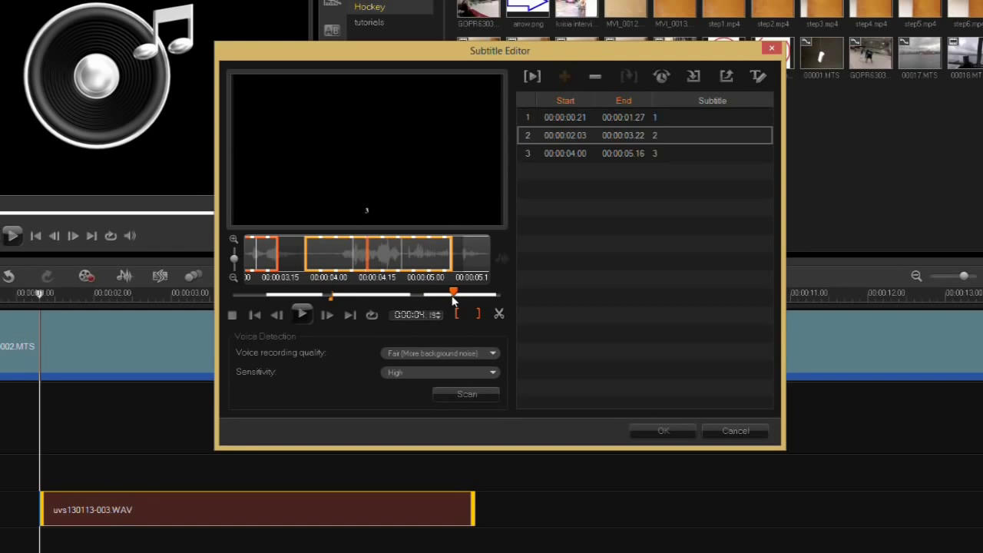
Change the first subtitle's text from '1' to 'This is'.
{"action": "left_click", "coordinate": [666, 118]}
{"action": "left_click", "coordinate": [667, 118]}
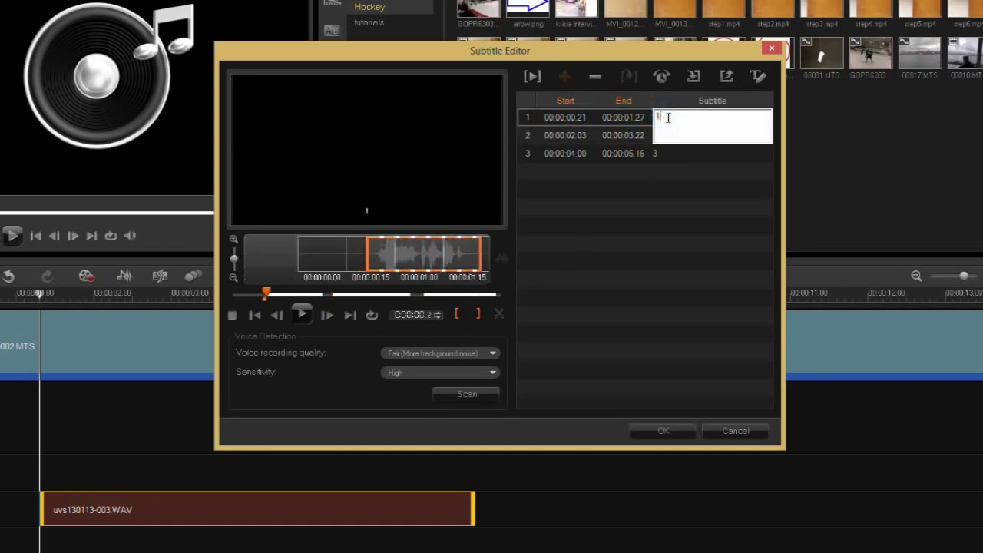
{"action": "type", "text": "This is"}
{"action": "left_click", "coordinate": [706, 186]}
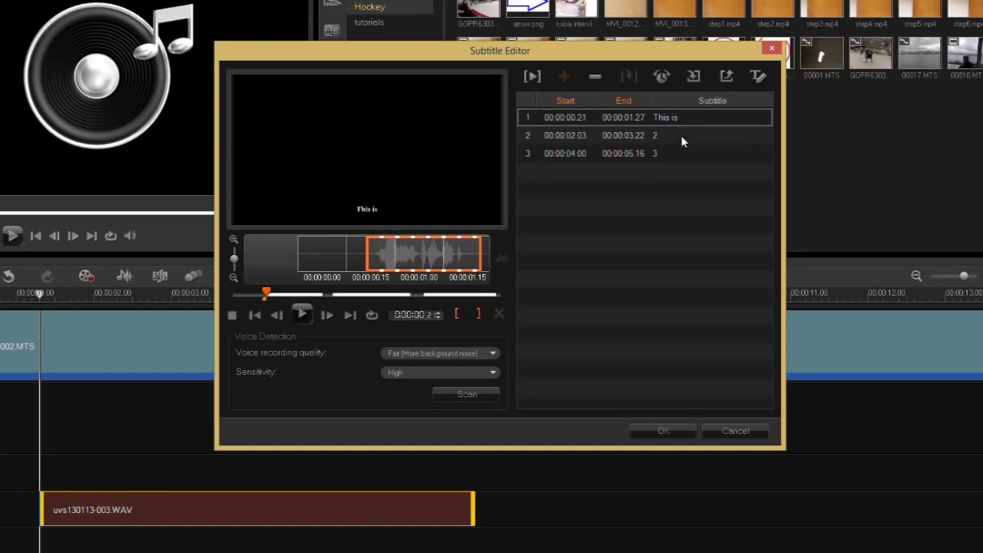
Set the subtitle text to Tunga font, size 33, centred in the frame.
{"action": "left_click", "coordinate": [759, 76]}
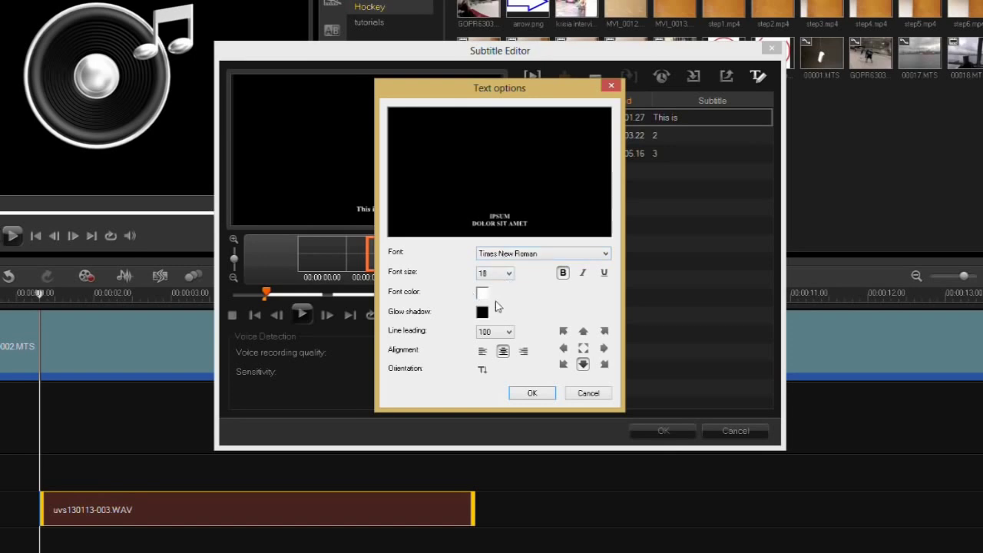
{"action": "left_click", "coordinate": [583, 349]}
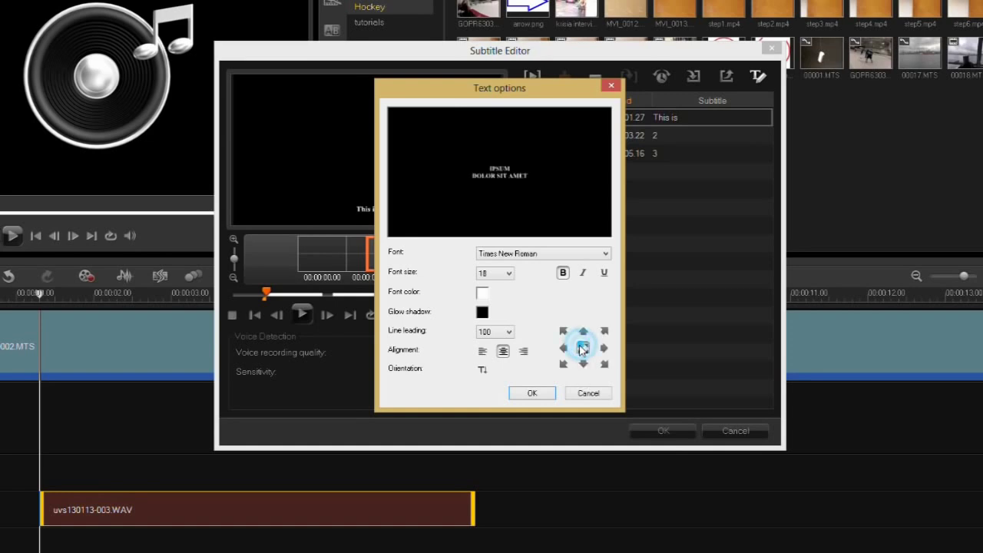
{"action": "left_click", "coordinate": [588, 254]}
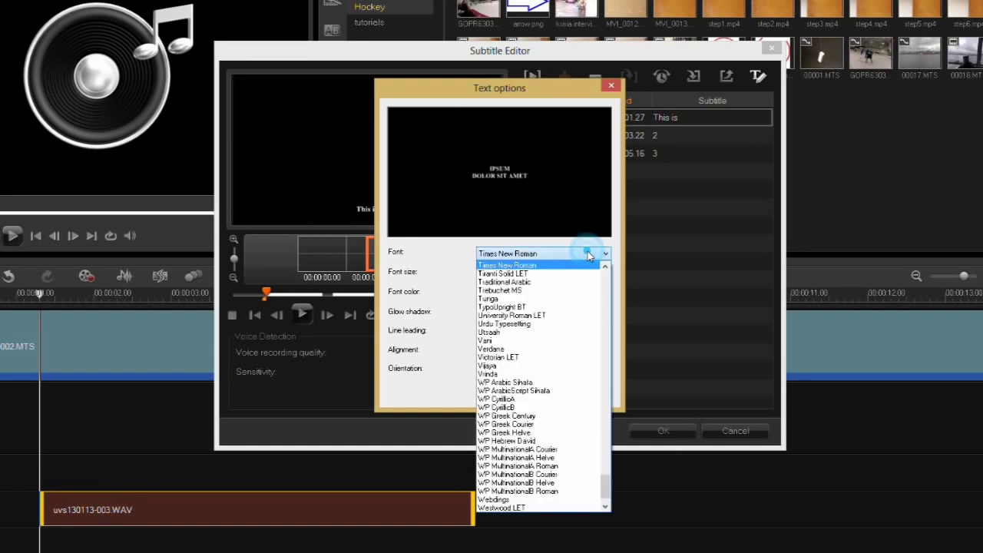
{"action": "left_click", "coordinate": [548, 305]}
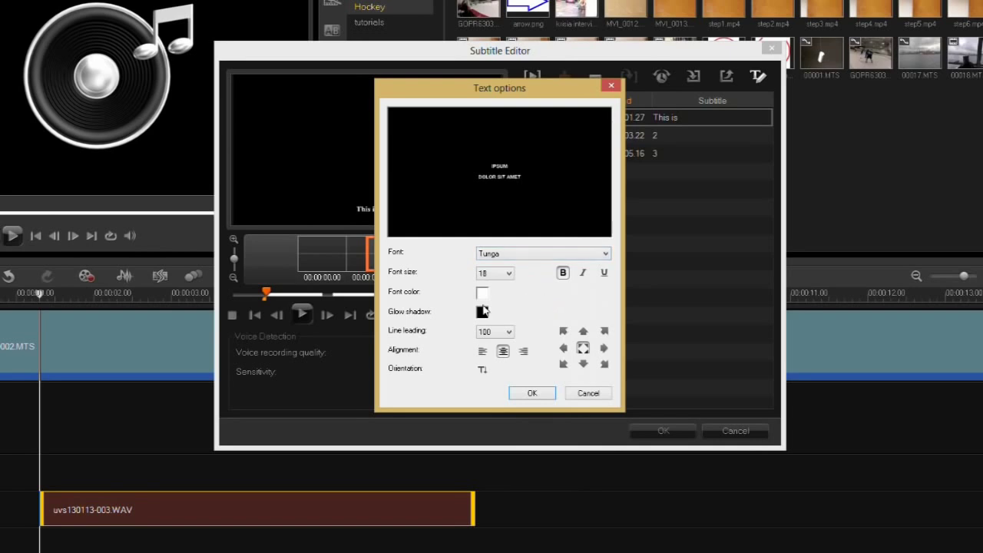
{"action": "left_click", "coordinate": [507, 278]}
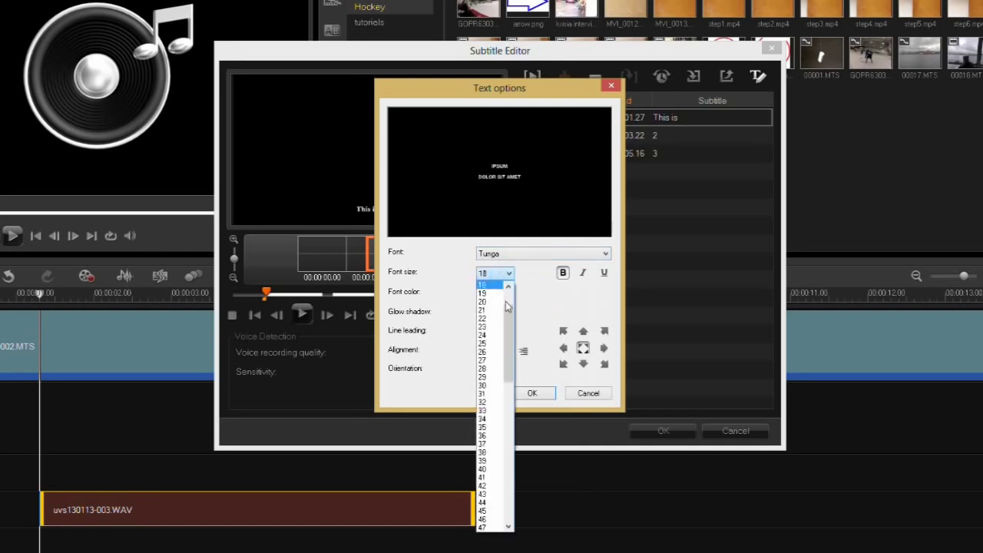
{"action": "left_click", "coordinate": [496, 397]}
{"action": "left_click", "coordinate": [533, 393]}
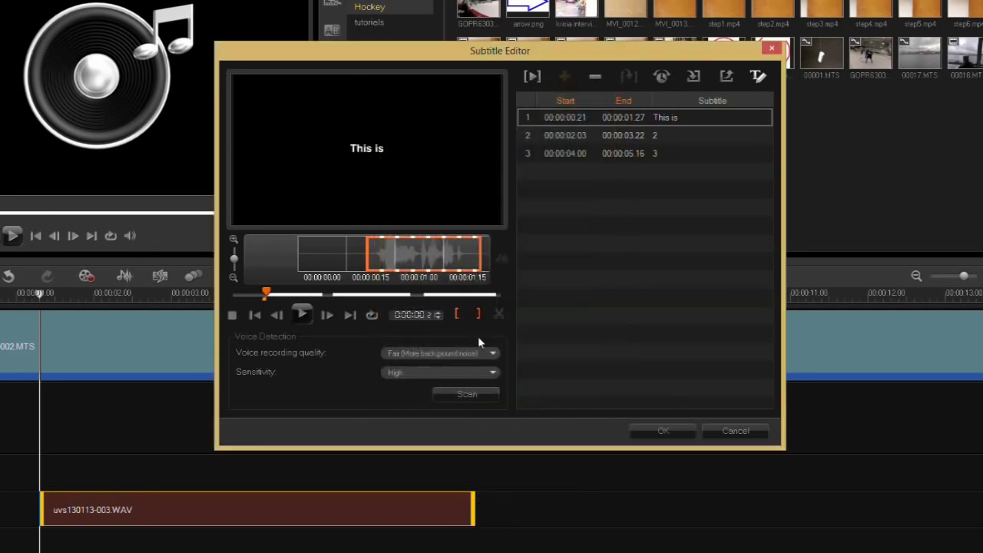
Preview the styled subtitles, then insert all three clips onto the title track.
{"action": "left_click", "coordinate": [301, 315]}
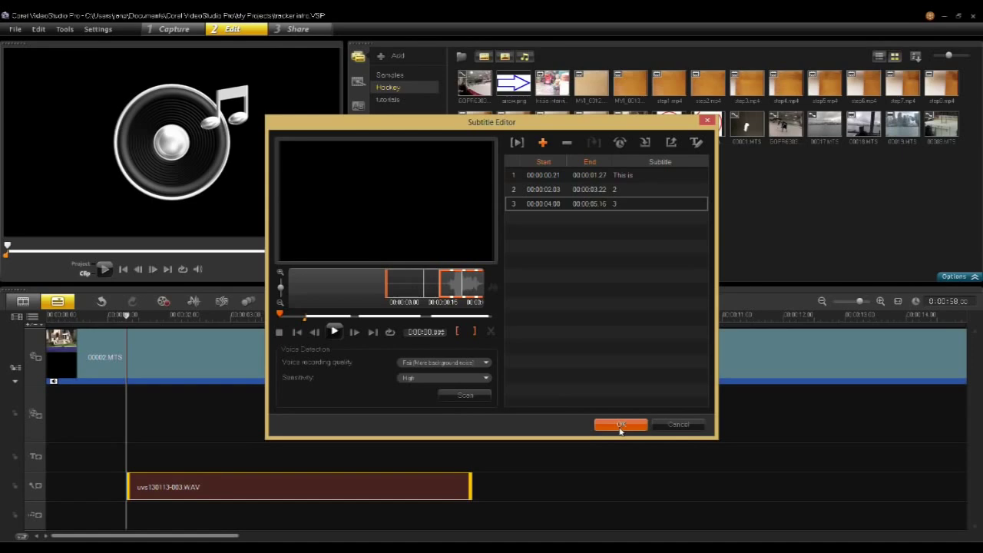
{"action": "left_click", "coordinate": [624, 427]}
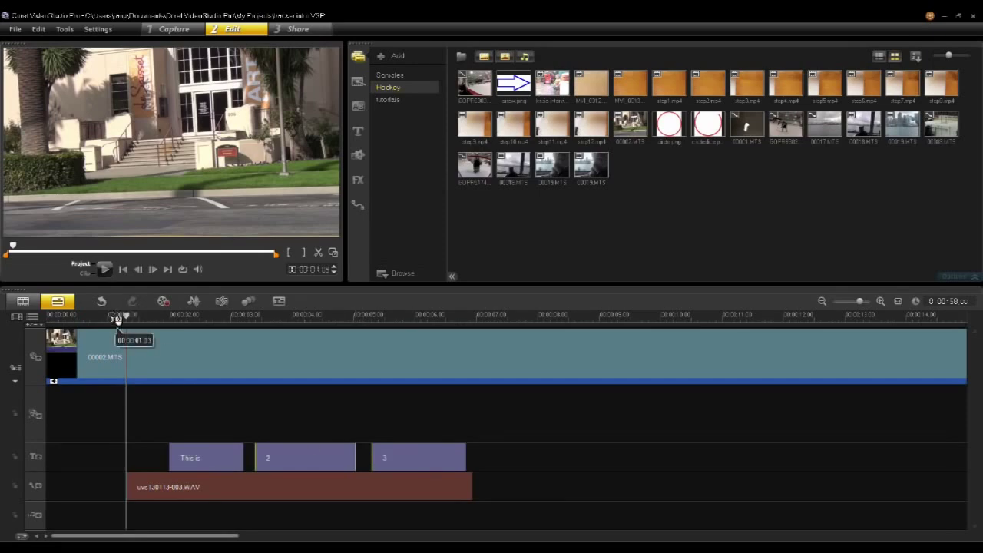
{"action": "left_click", "coordinate": [112, 317]}
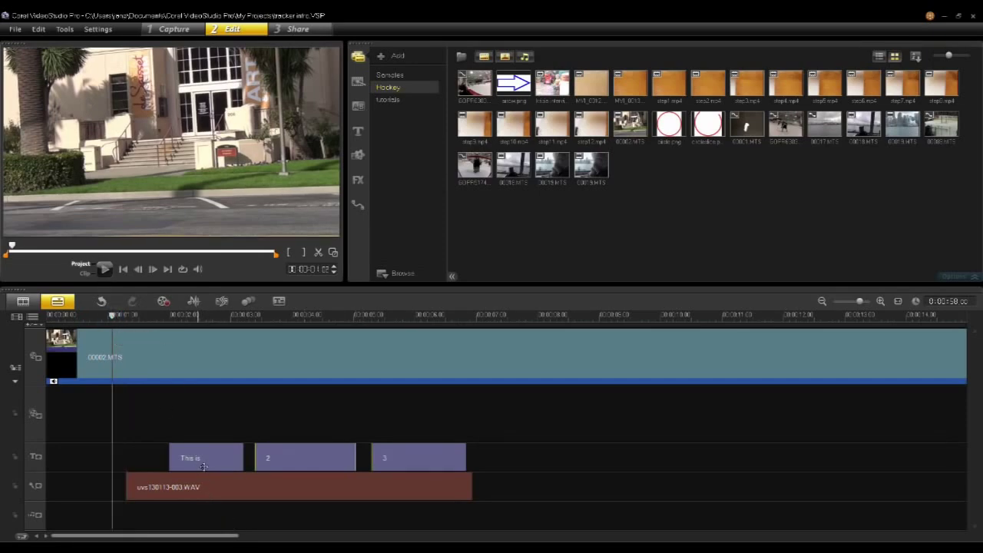
{"action": "left_click", "coordinate": [103, 269]}
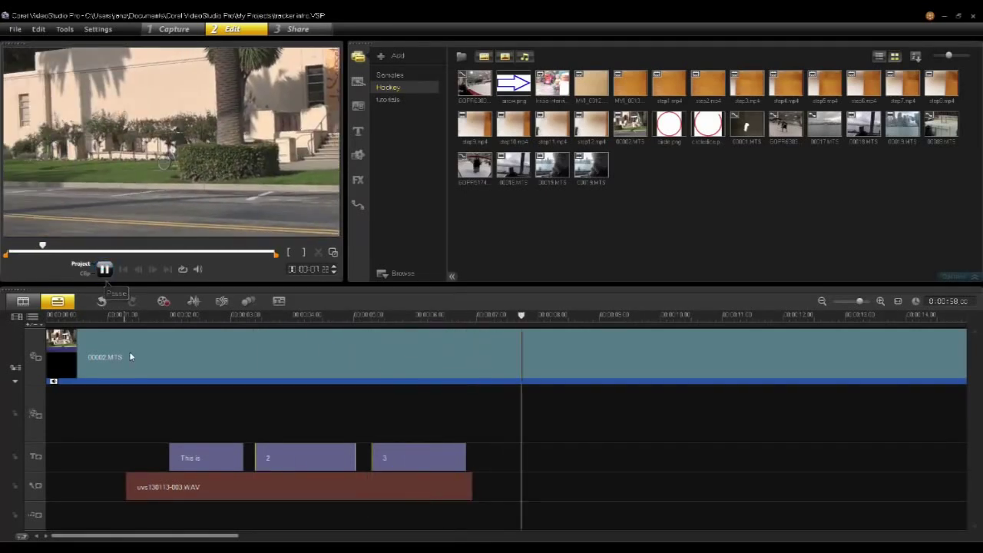
{"action": "key", "text": "space"}
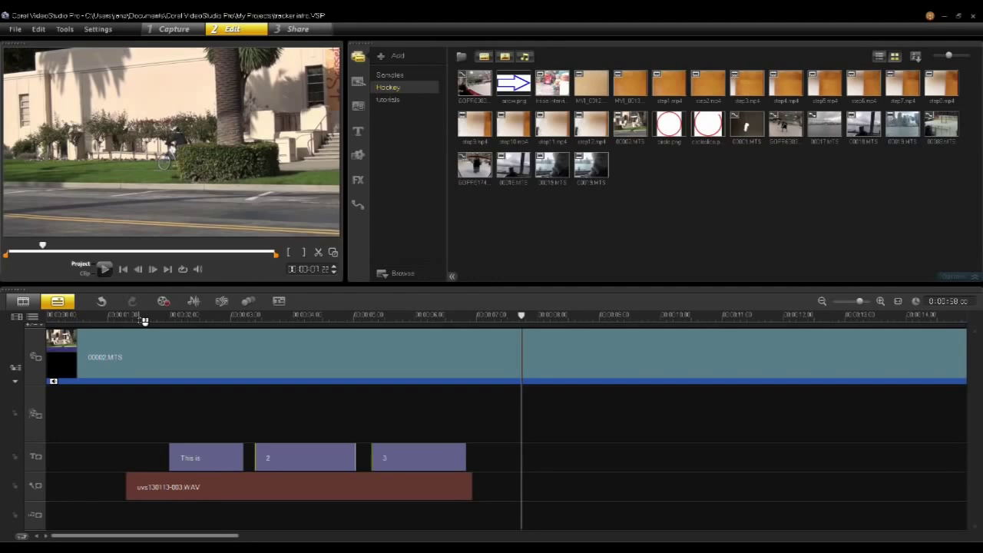
{"action": "left_click", "coordinate": [142, 317]}
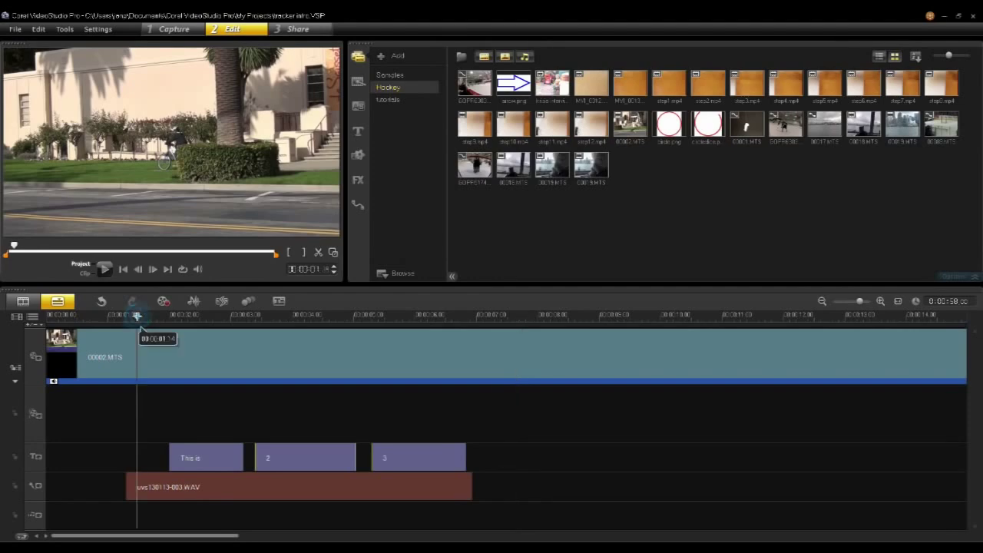